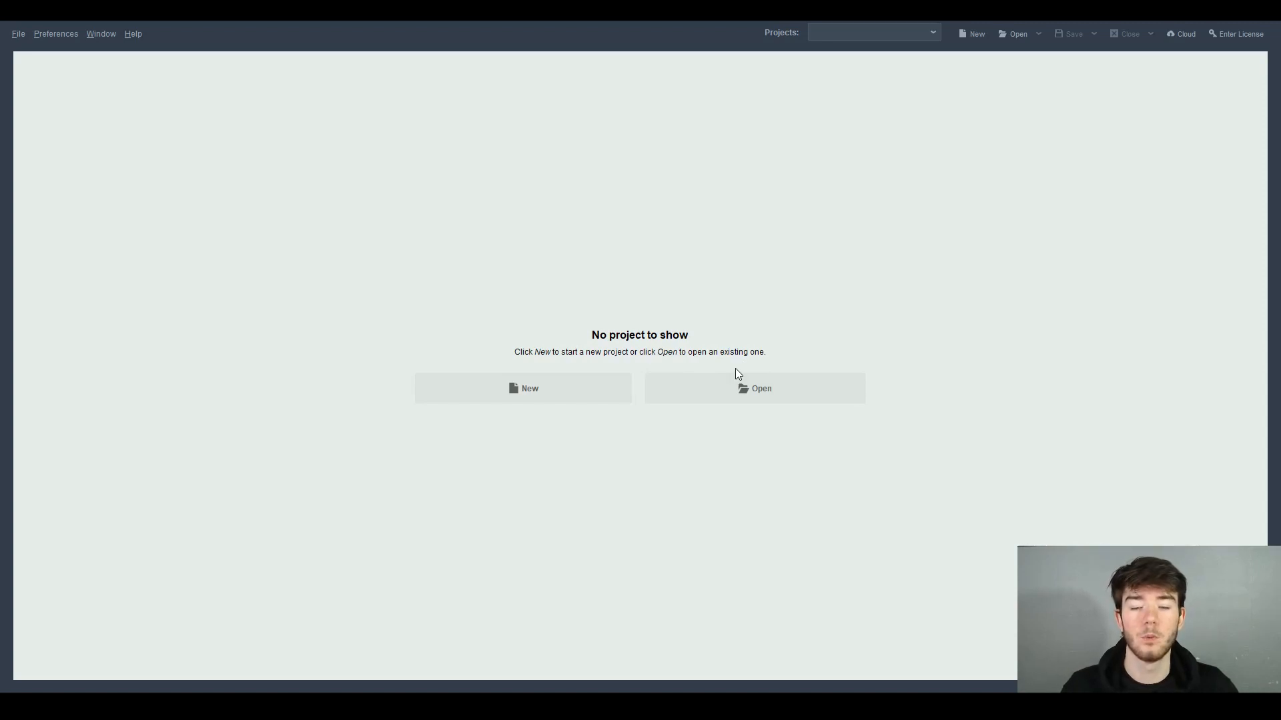
- Start a new project for opulenttools.com with expert options enabled and continue to the crawler settings
{"action": "left_click", "coordinate": [552, 396]}
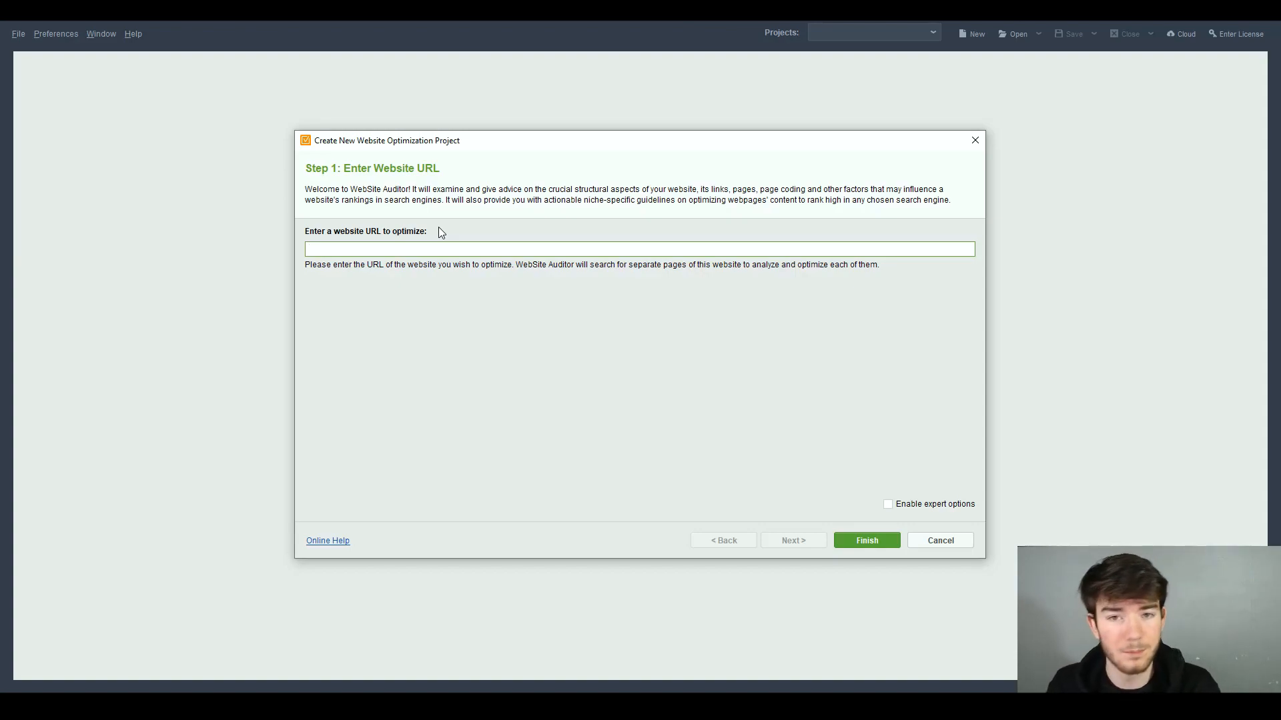
{"action": "type", "text": "opulenttools.com"}
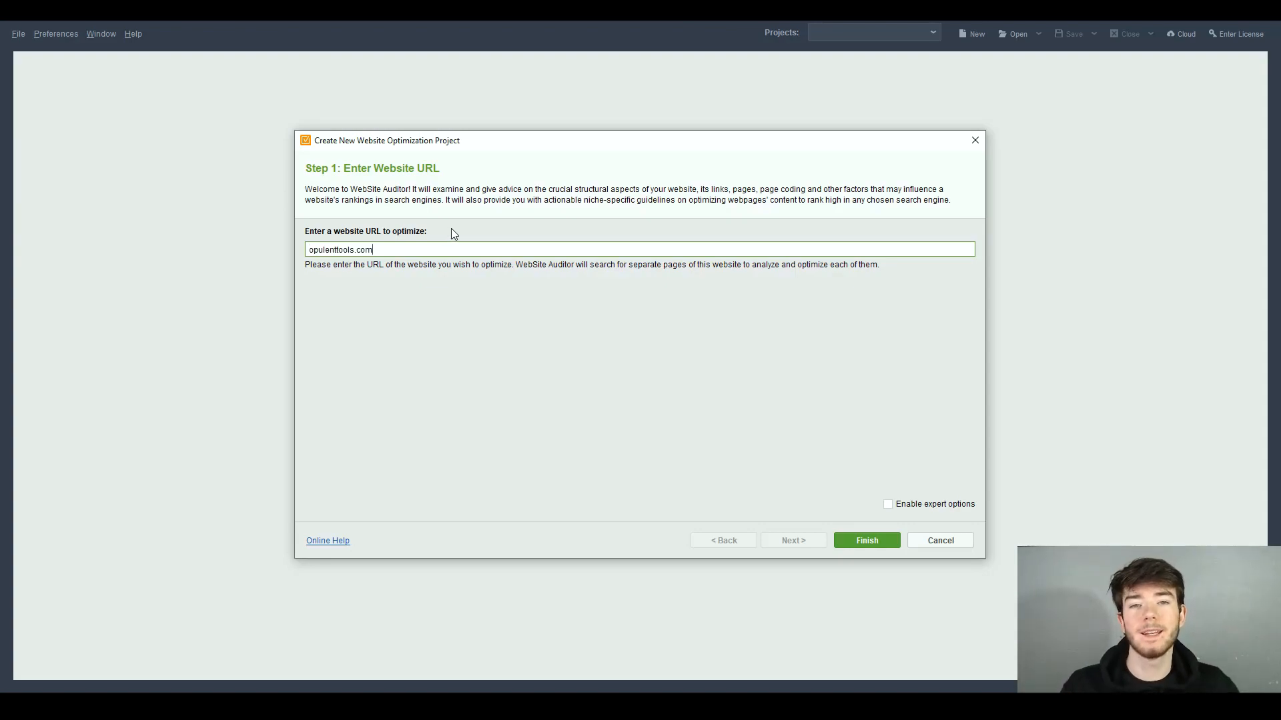
{"action": "left_click", "coordinate": [888, 505]}
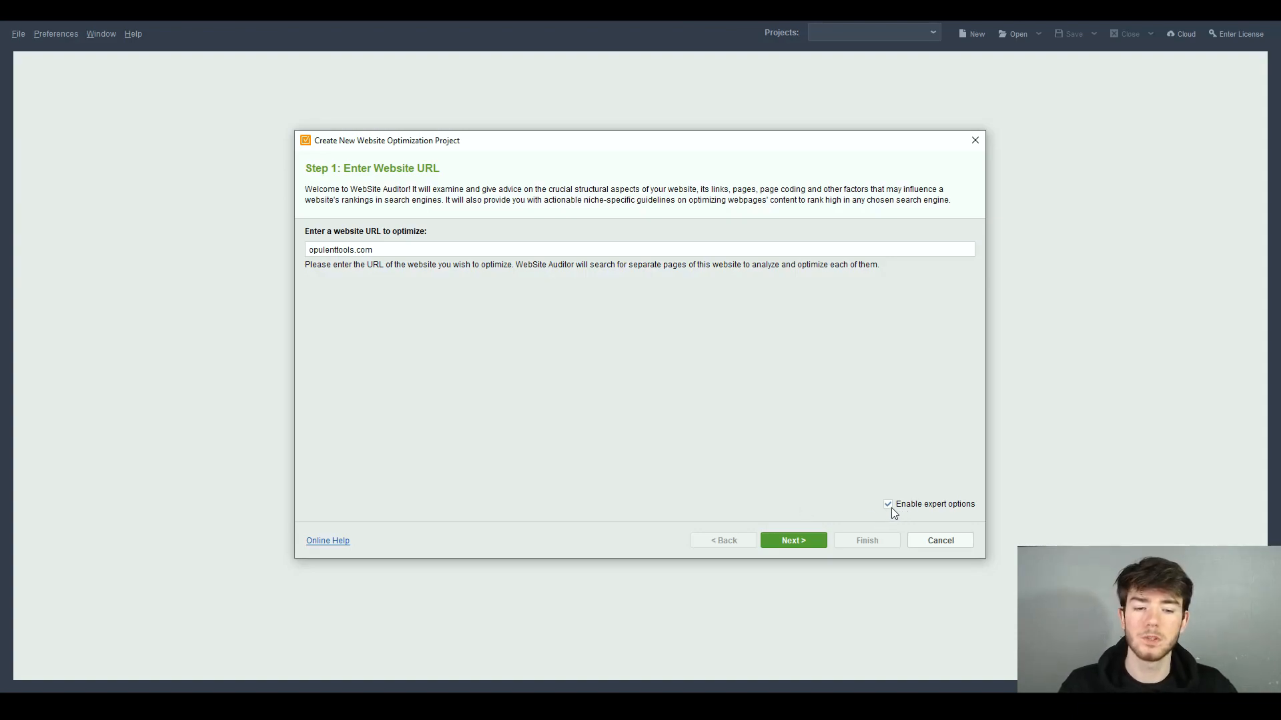
{"action": "left_click", "coordinate": [802, 539]}
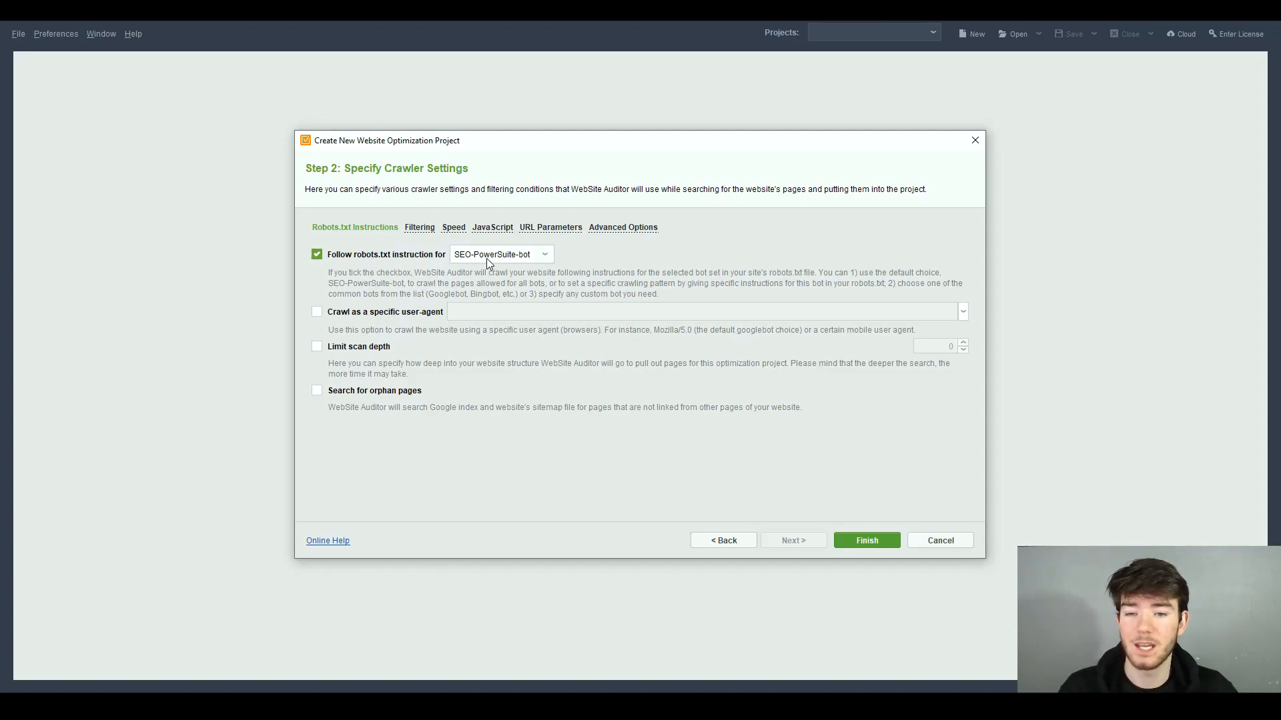
- Look through the bots available for the robots.txt instructions, keeping SEO-PowerSuite-bot
{"action": "left_click", "coordinate": [526, 256]}
{"action": "left_click", "coordinate": [544, 254]}
{"action": "left_click", "coordinate": [544, 255]}
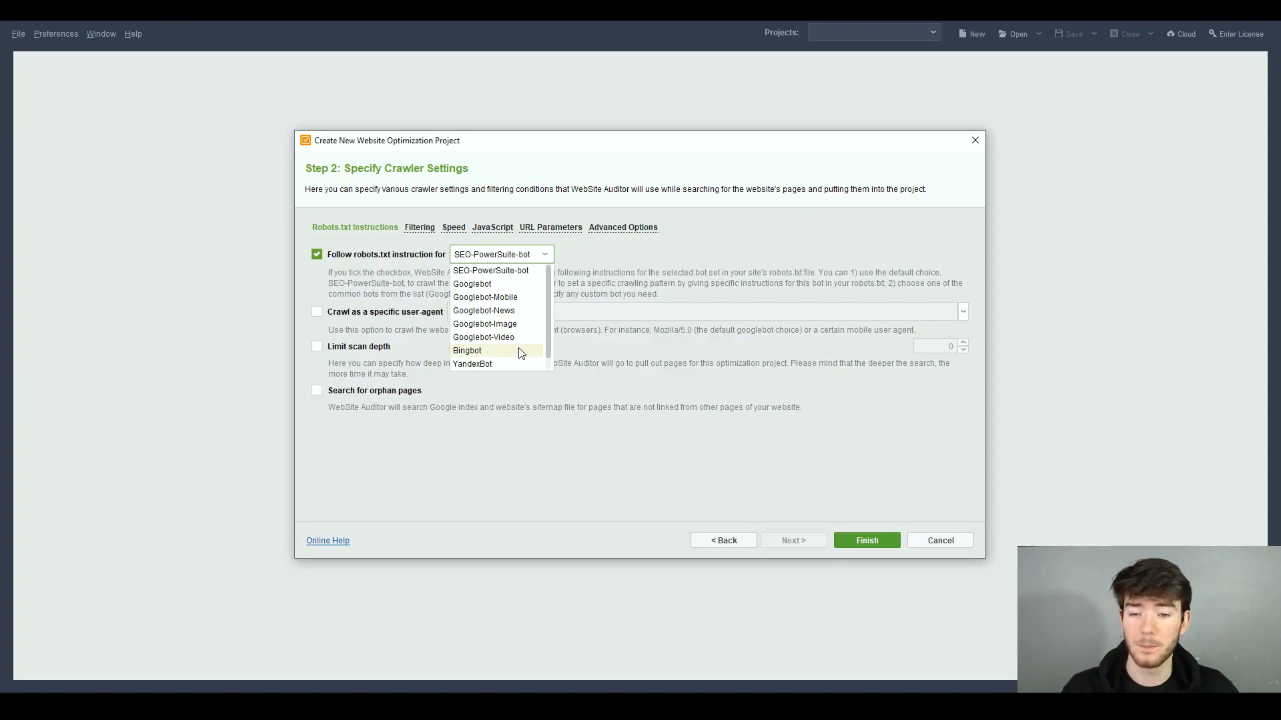
{"action": "scroll", "coordinate": [519, 363], "scroll_direction": "down", "scroll_amount": 1}
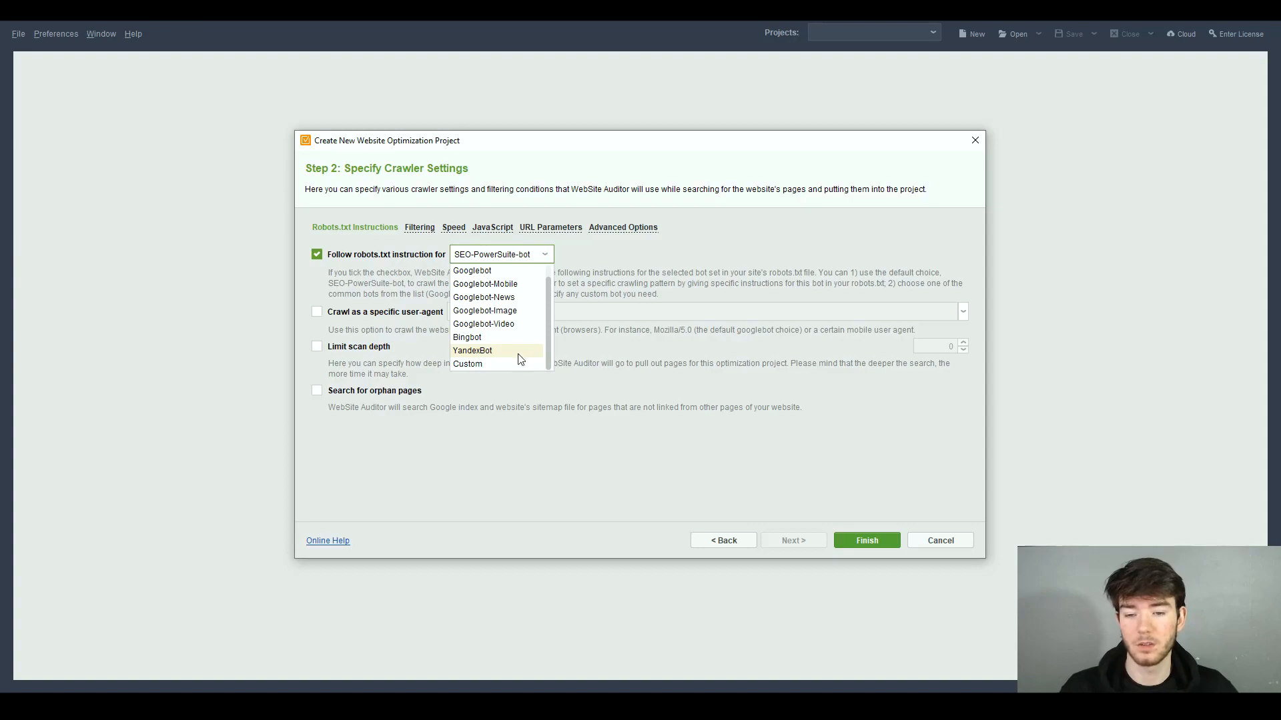
{"action": "scroll", "coordinate": [519, 357], "scroll_direction": "up", "scroll_amount": 1}
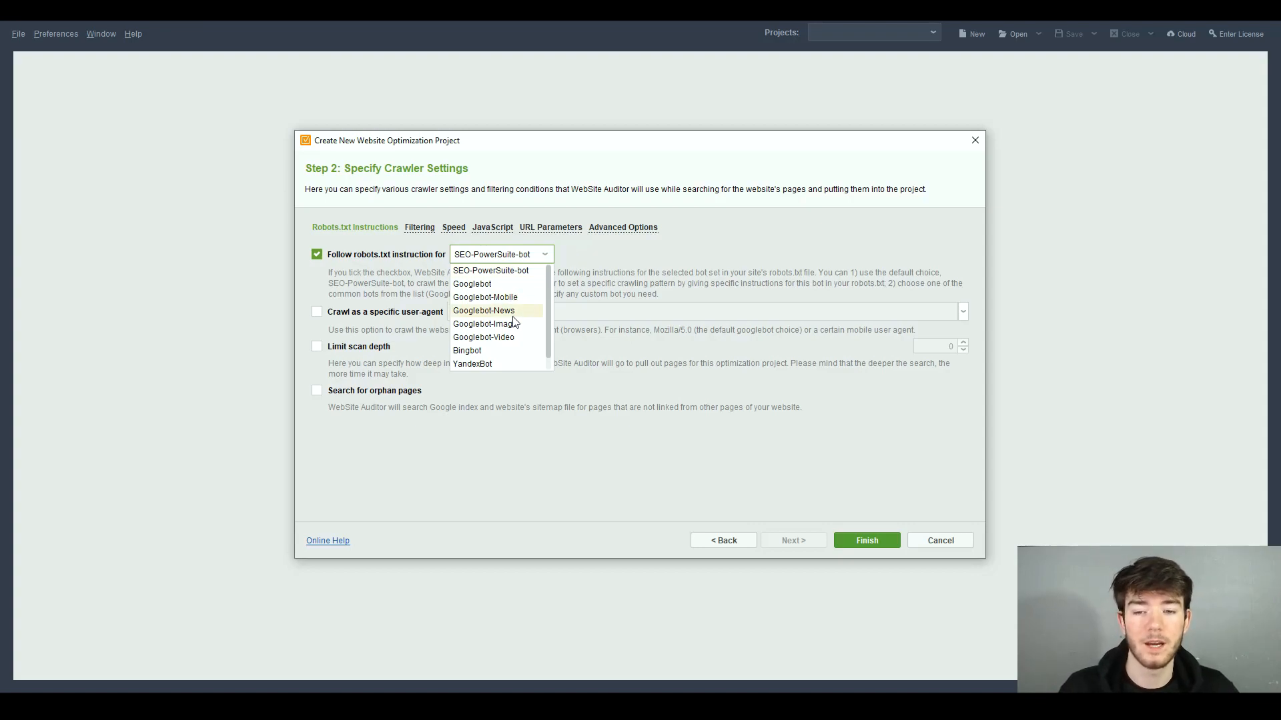
{"action": "left_click", "coordinate": [570, 255]}
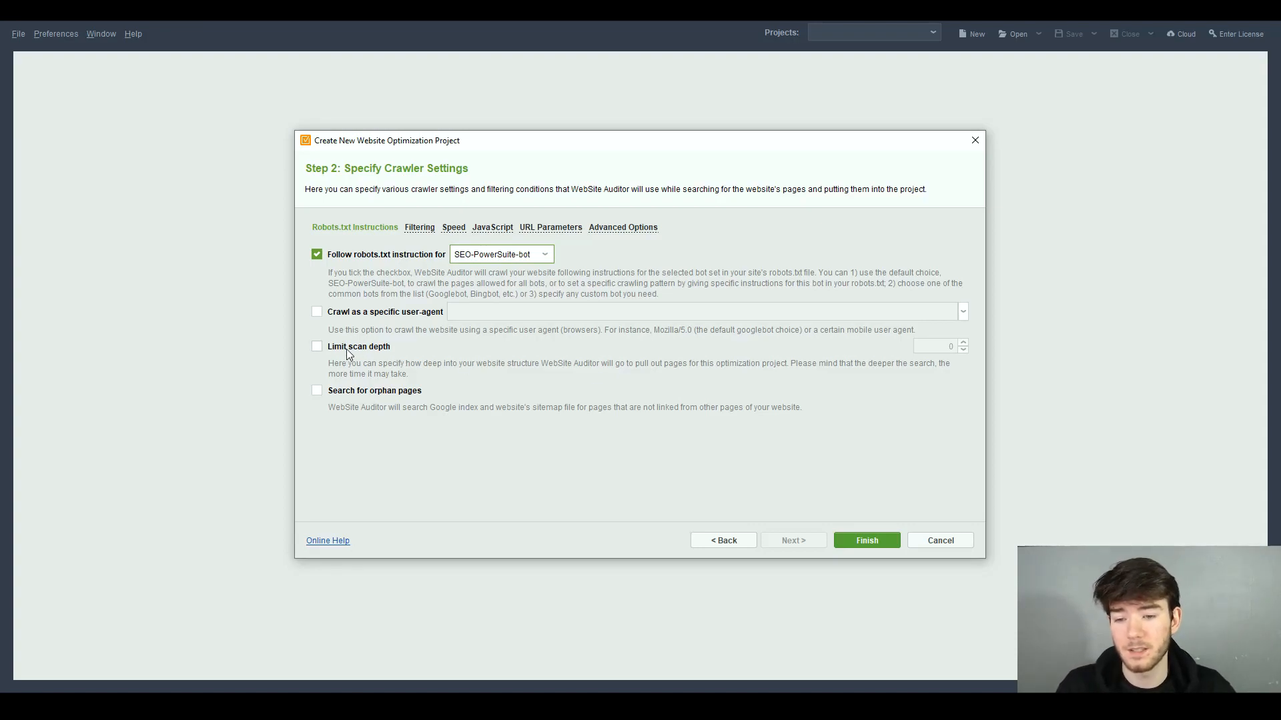
- Try limiting the scan depth to 1 and switch the limit off again
{"action": "left_click", "coordinate": [319, 347]}
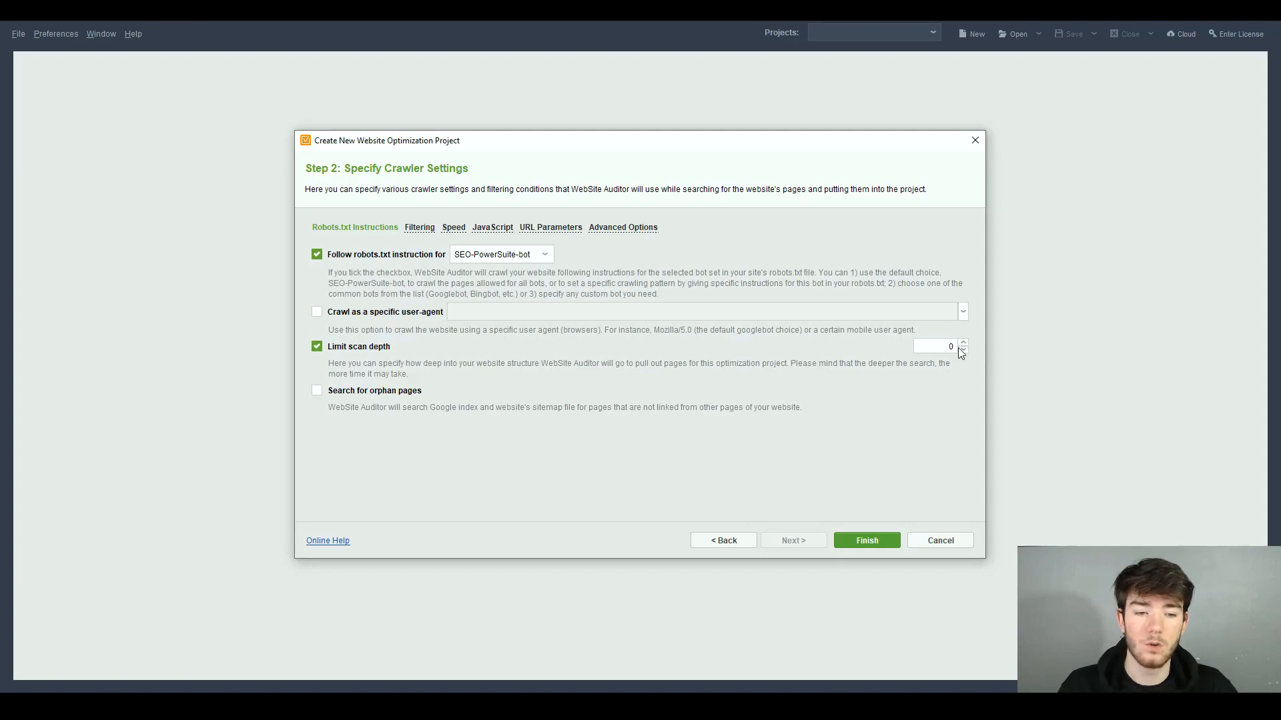
{"action": "left_click", "coordinate": [962, 343]}
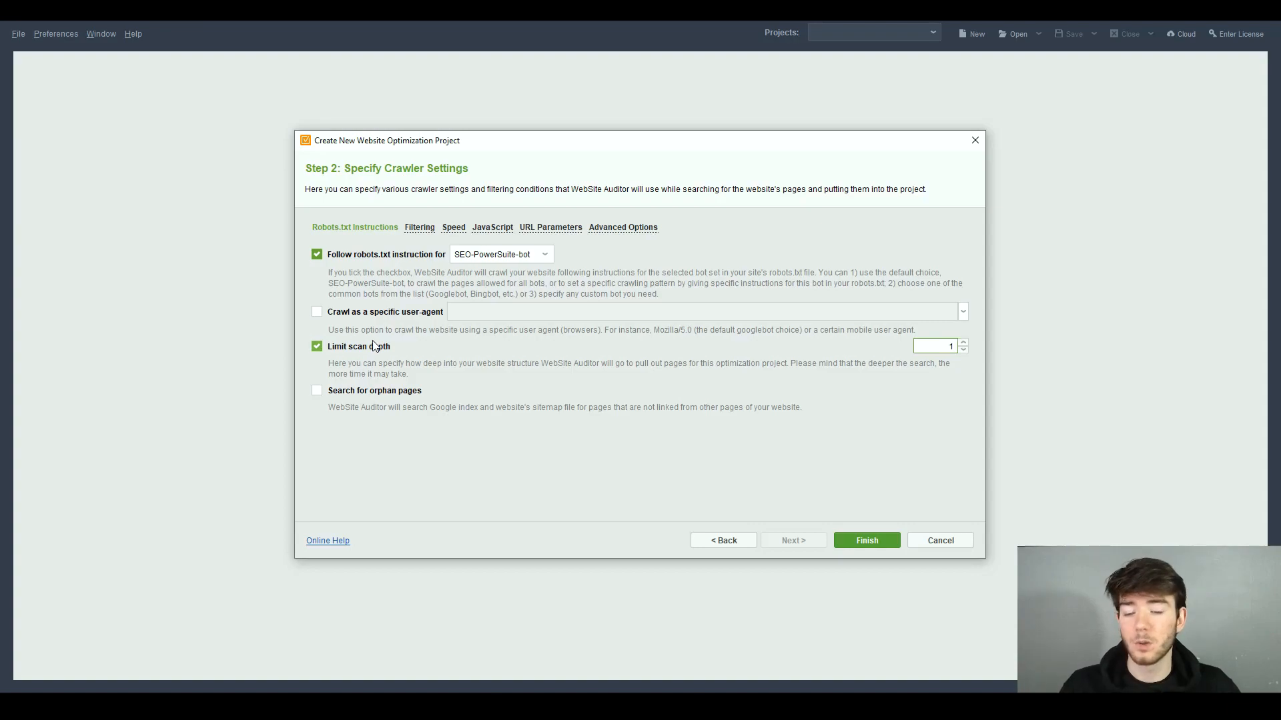
{"action": "left_click", "coordinate": [319, 347]}
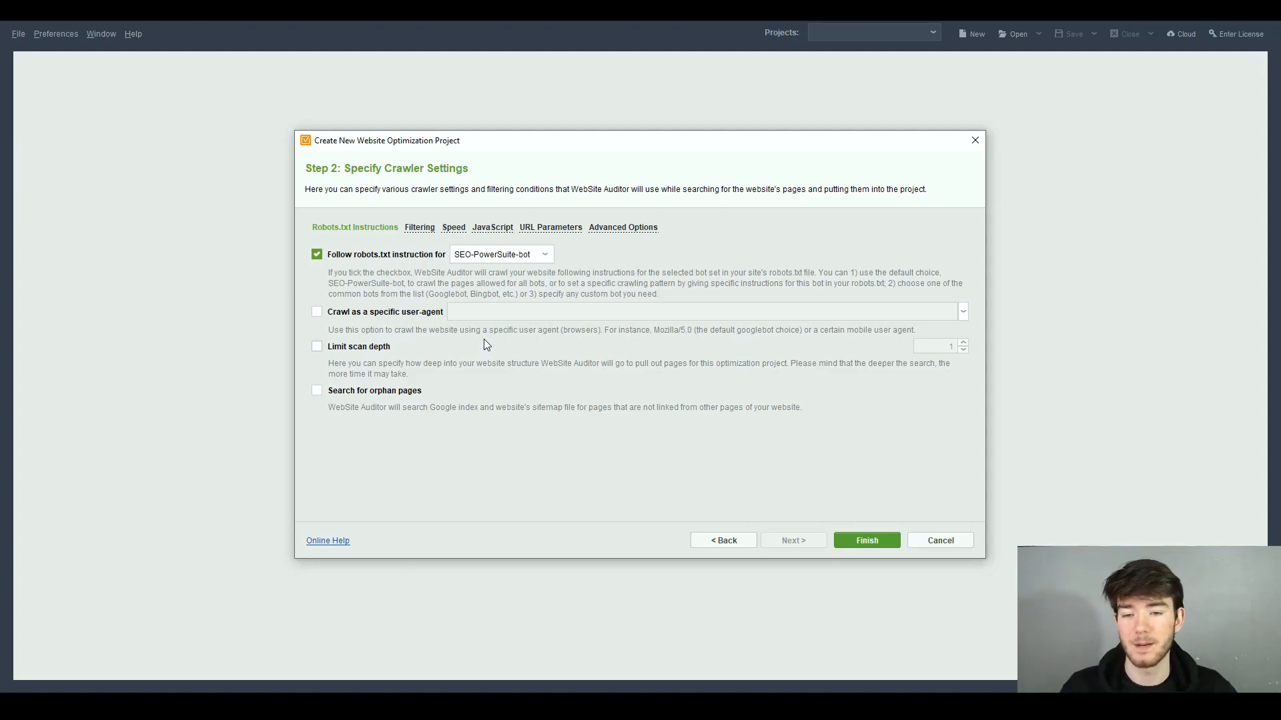
- Try out the filters that include or exclude pages by words in the URL, leaving both switched off
{"action": "left_click", "coordinate": [417, 229]}
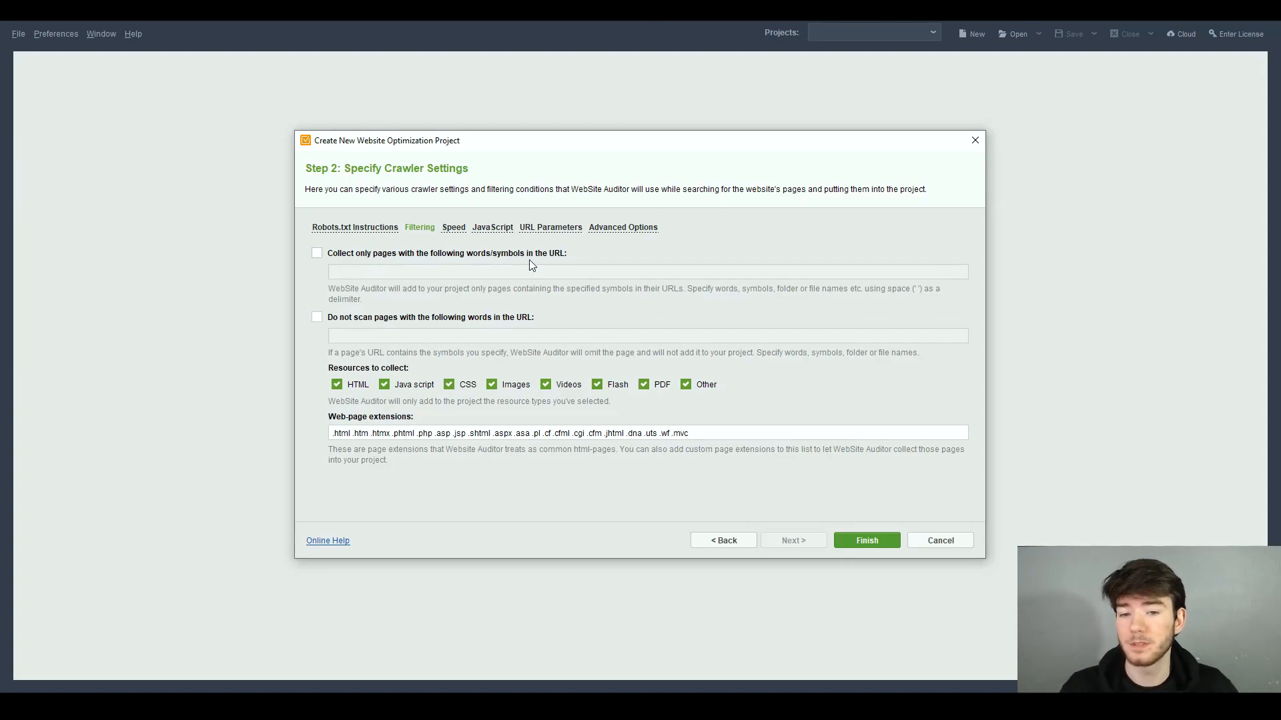
{"action": "left_click", "coordinate": [318, 253]}
{"action": "left_click", "coordinate": [359, 273]}
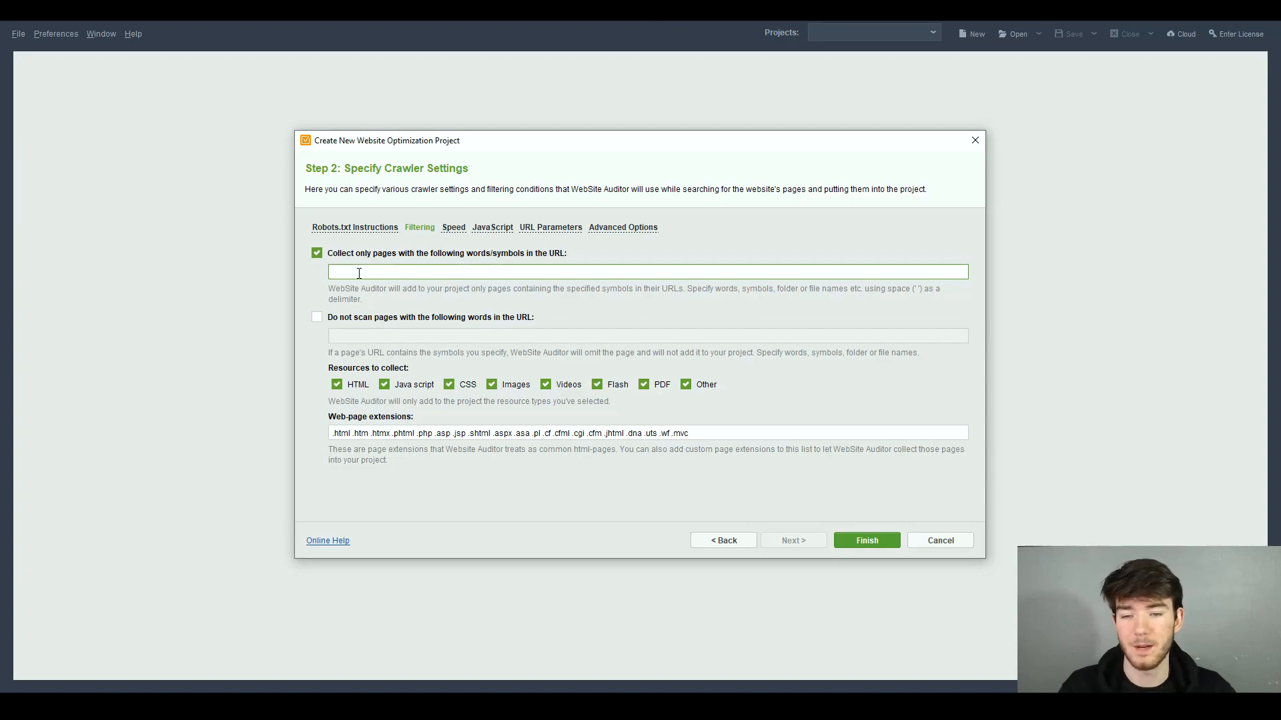
{"action": "left_click", "coordinate": [316, 254]}
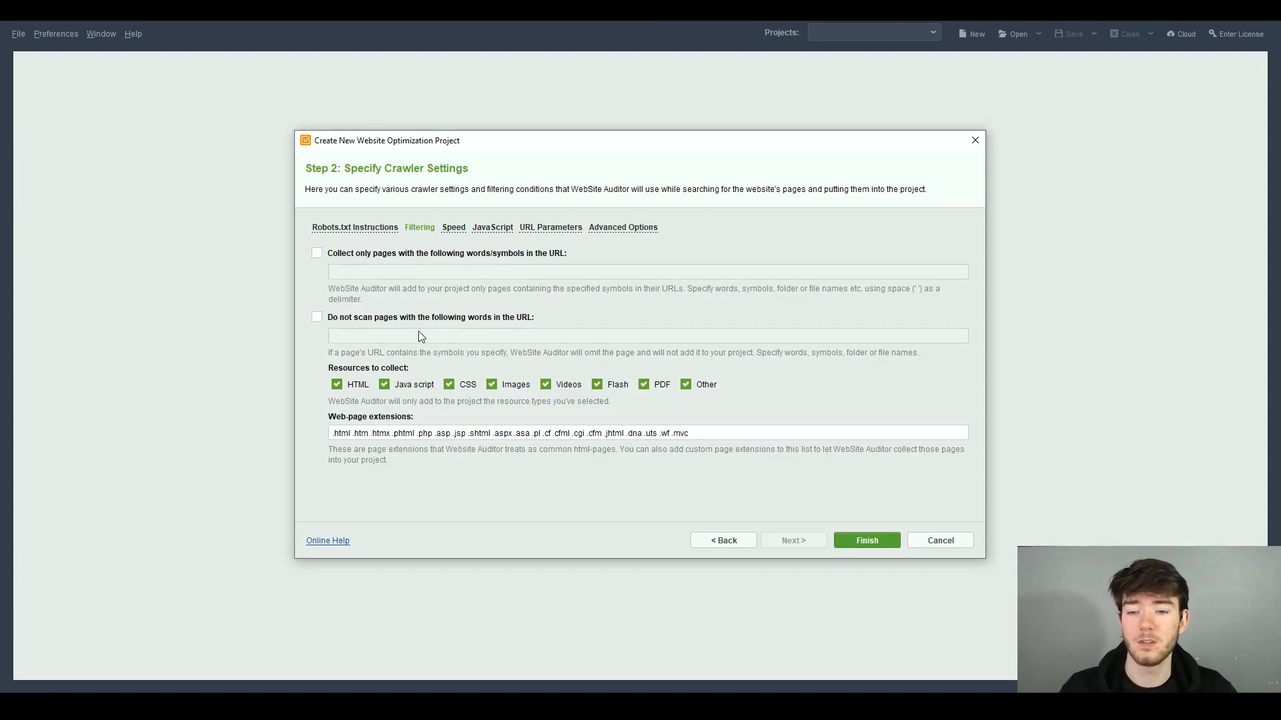
{"action": "left_click", "coordinate": [329, 320]}
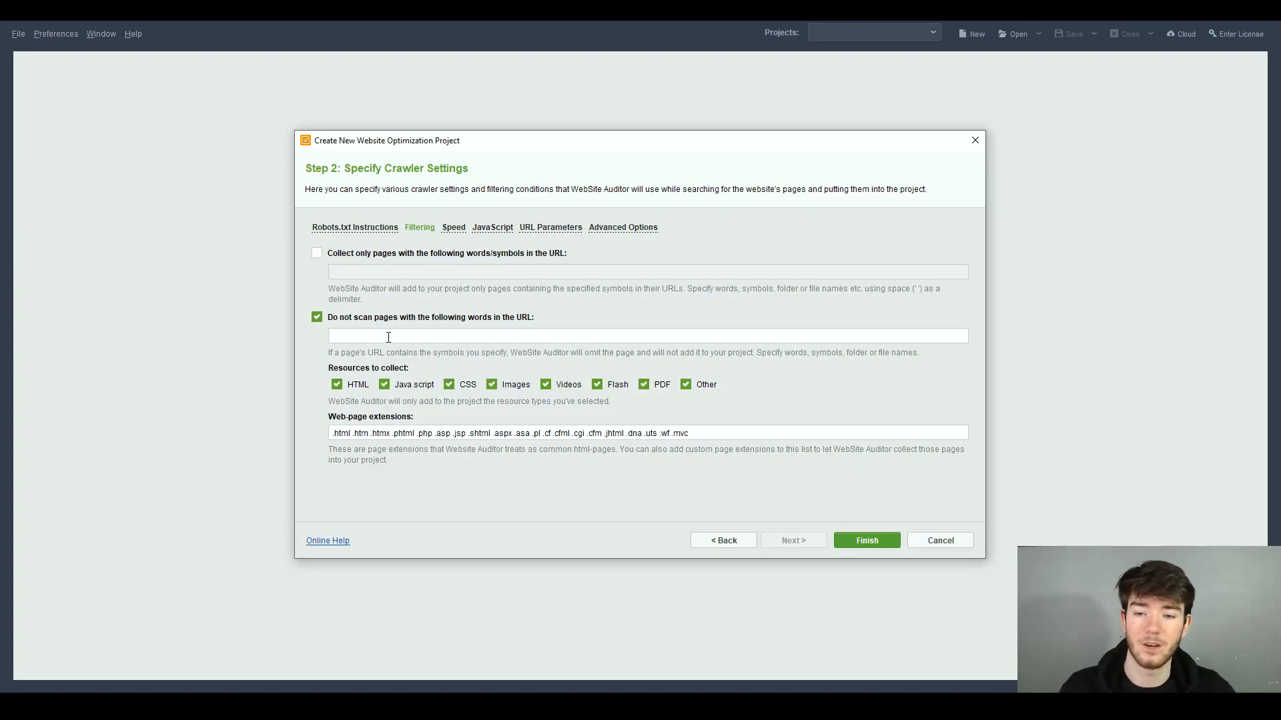
{"action": "left_click", "coordinate": [331, 320]}
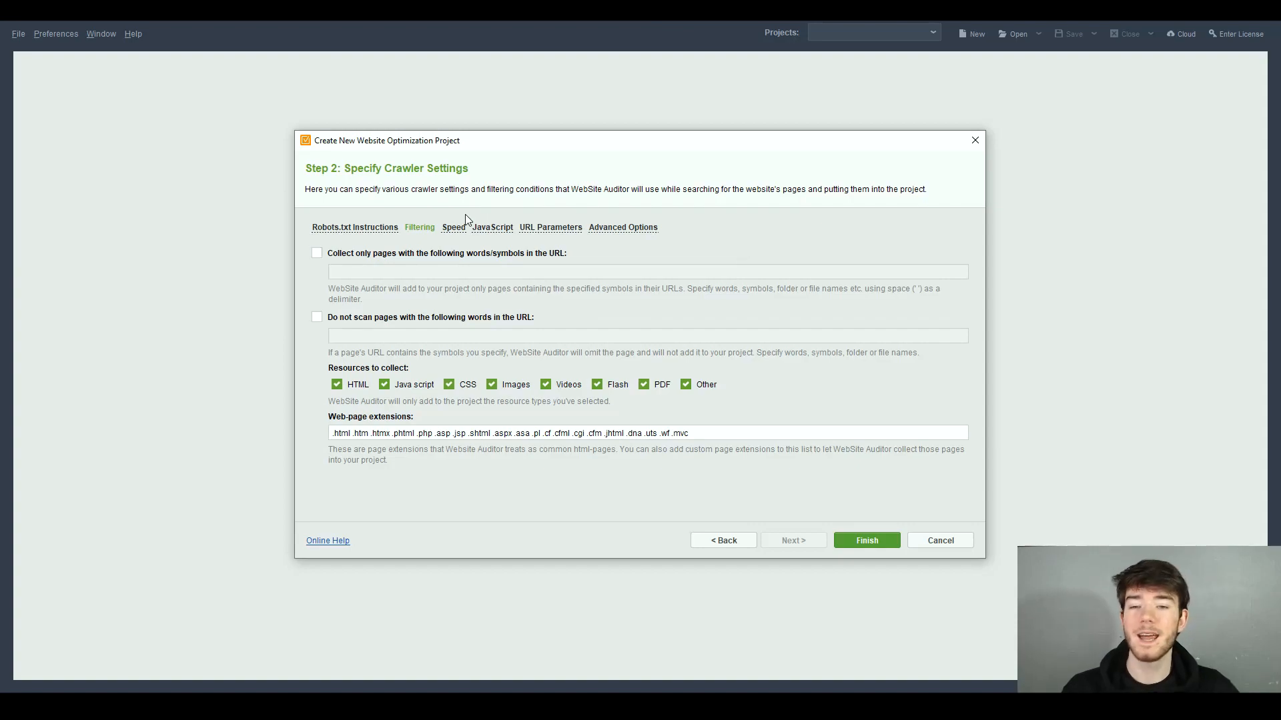
- Turn on the limit for requests to the website in the crawler speed settings and adjust the number of requests
{"action": "left_click", "coordinate": [454, 227]}
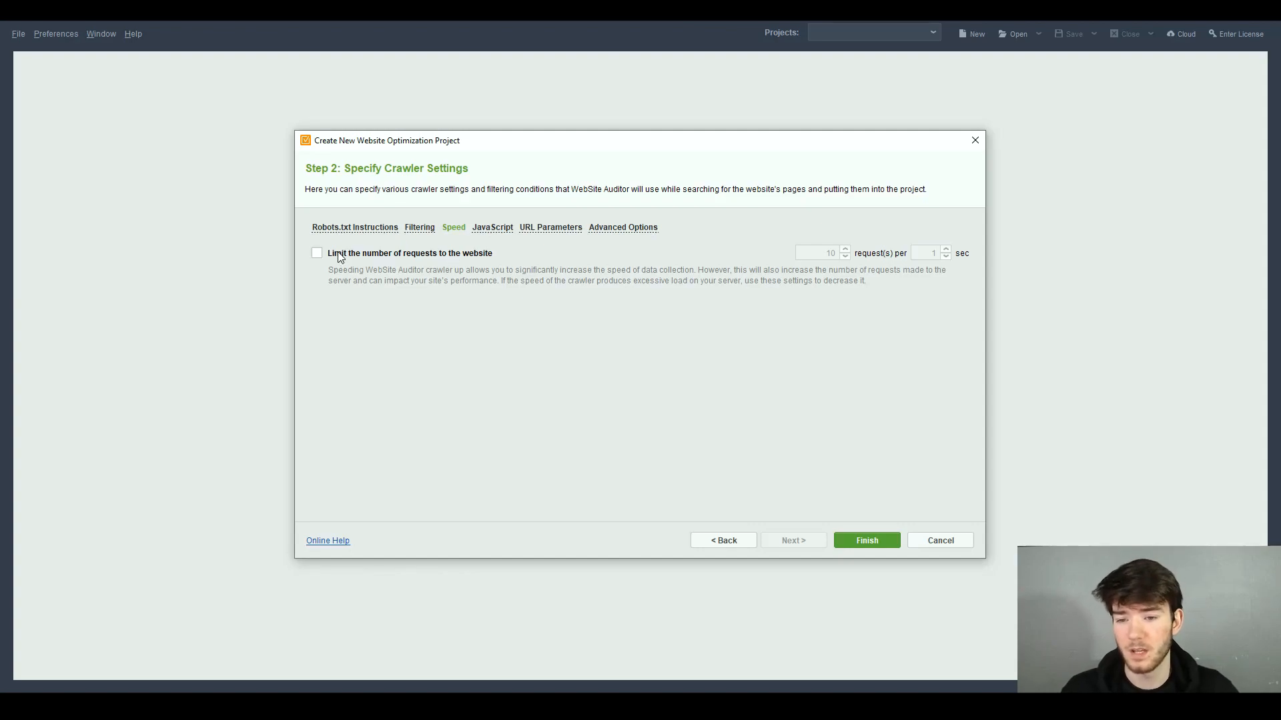
{"action": "left_click", "coordinate": [318, 253]}
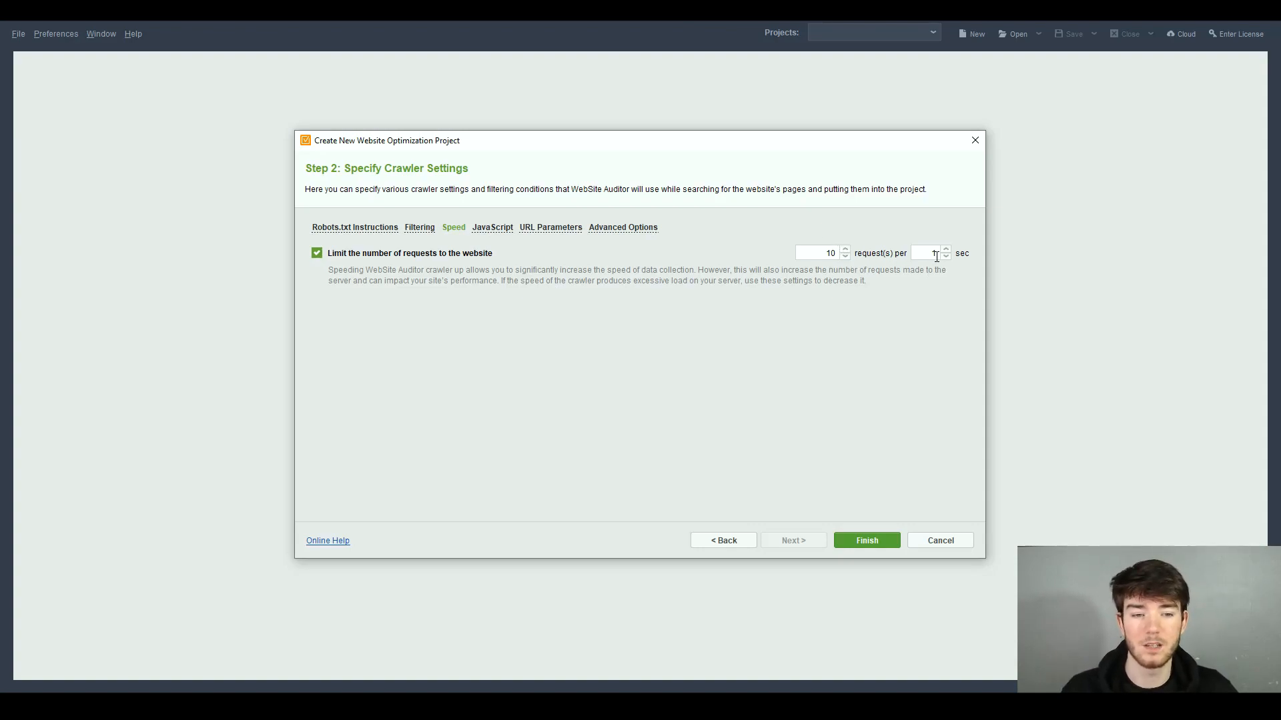
{"action": "left_click", "coordinate": [845, 250]}
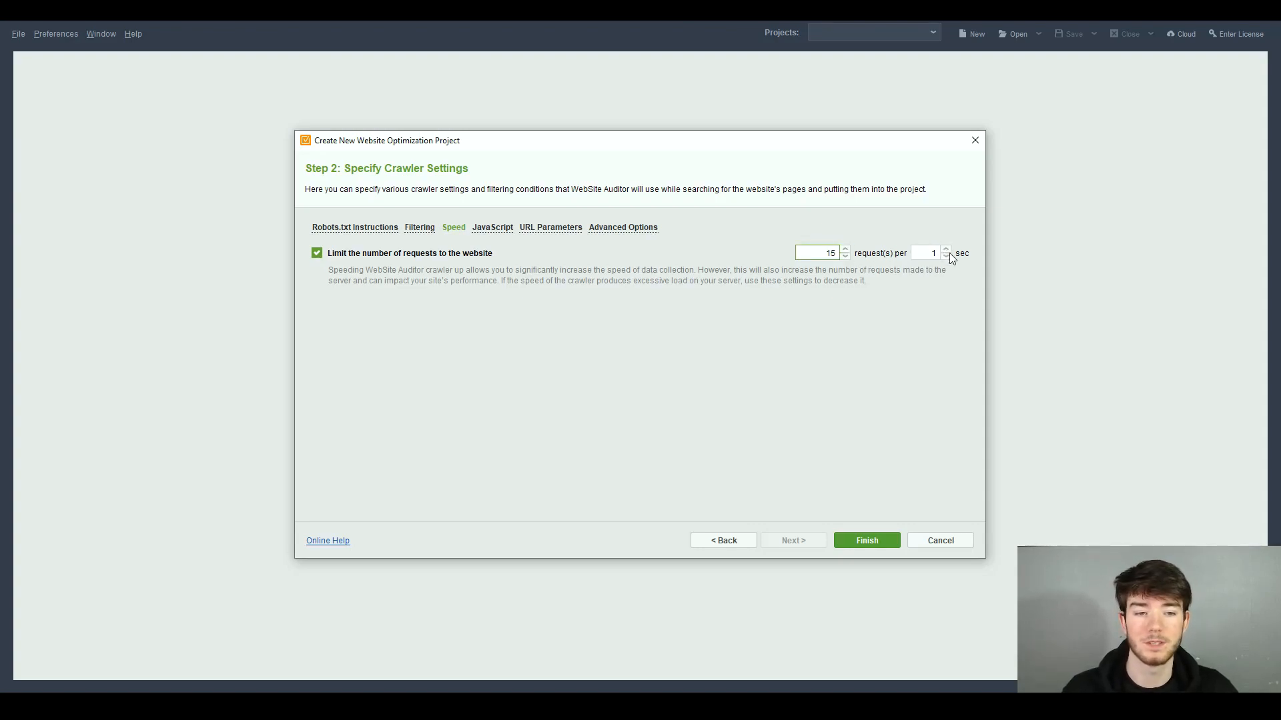
{"action": "left_click", "coordinate": [846, 256]}
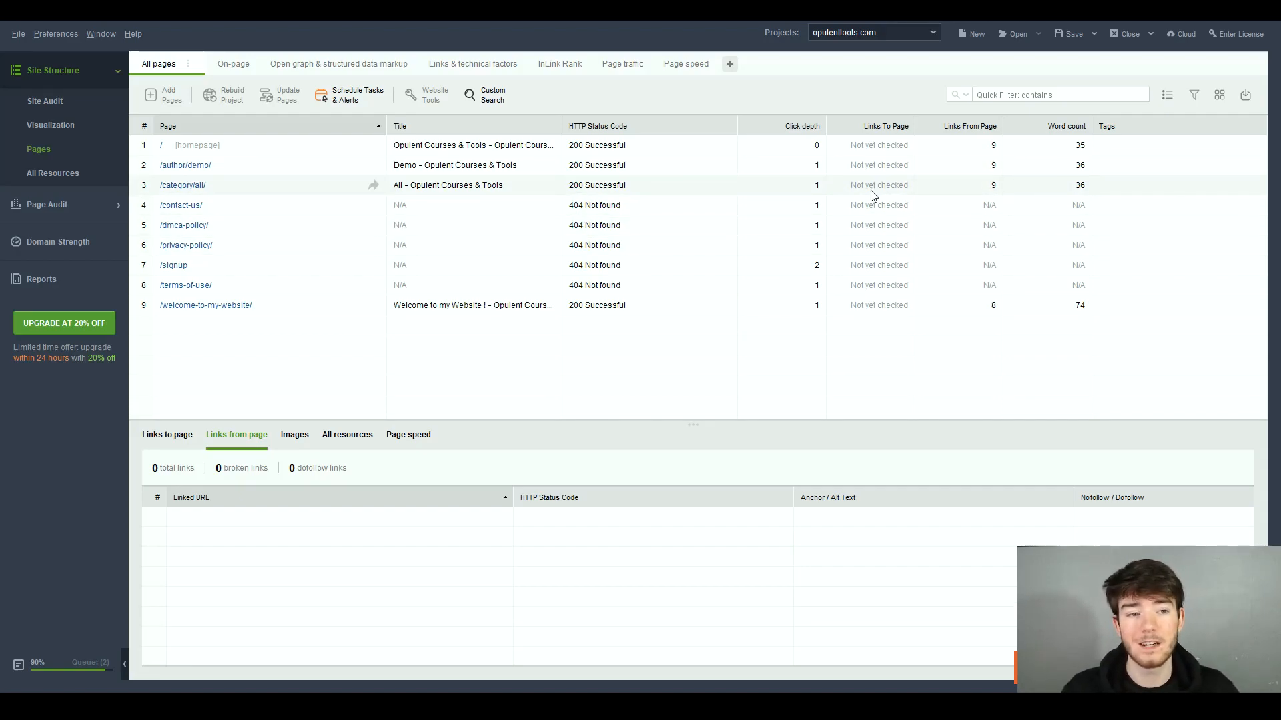
- Customize the columns of the All pages table, removing the Title column
{"action": "left_click", "coordinate": [1219, 95]}
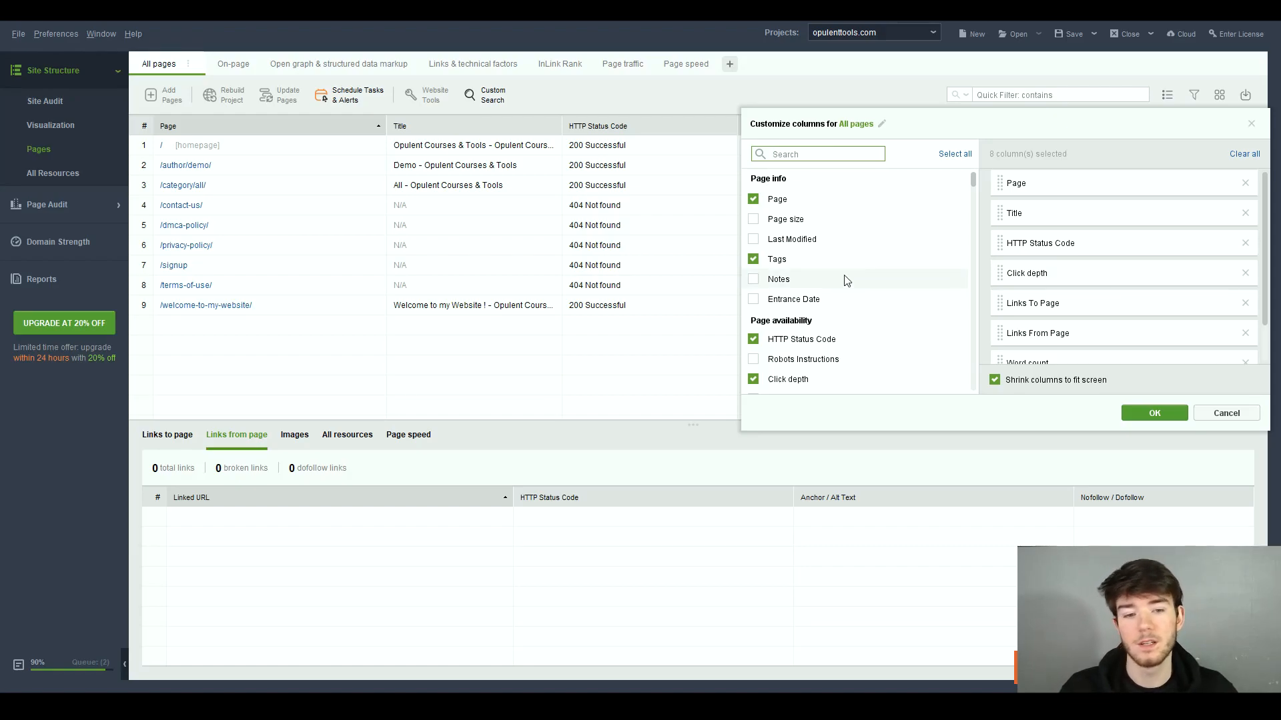
{"action": "scroll", "coordinate": [844, 320], "scroll_direction": "down", "scroll_amount": 3}
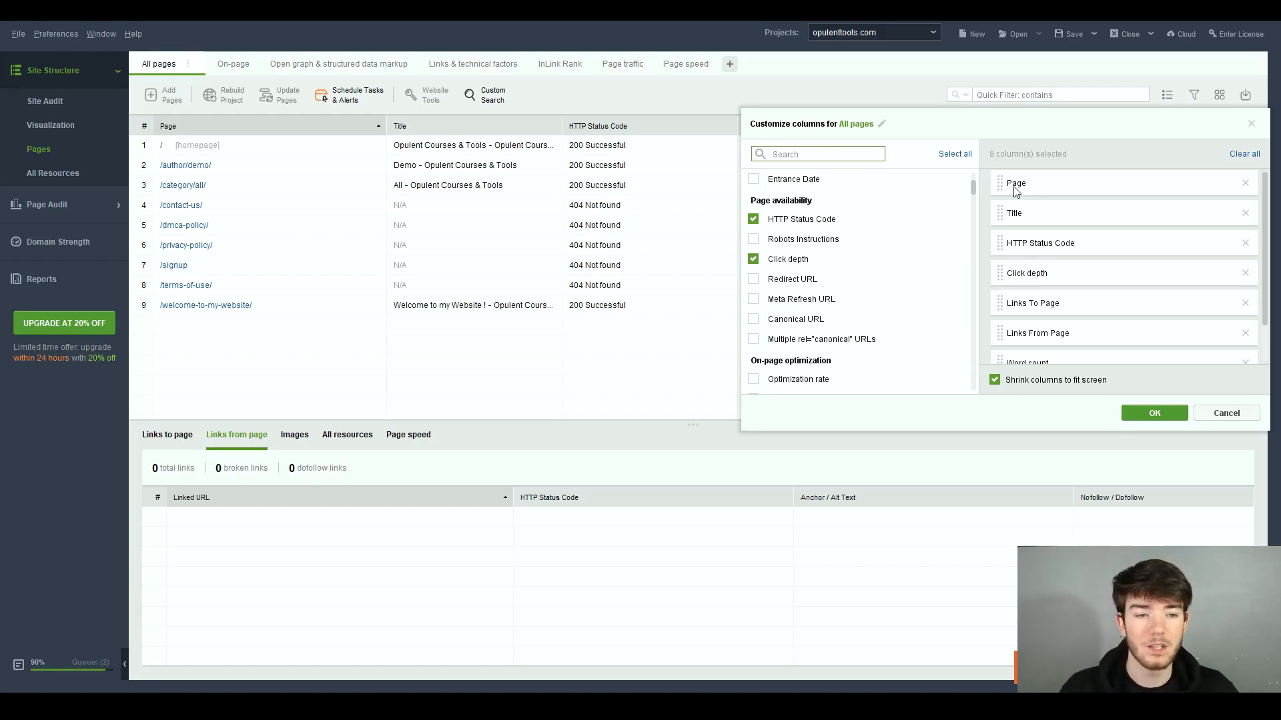
{"action": "scroll", "coordinate": [825, 264], "scroll_direction": "down", "scroll_amount": 1}
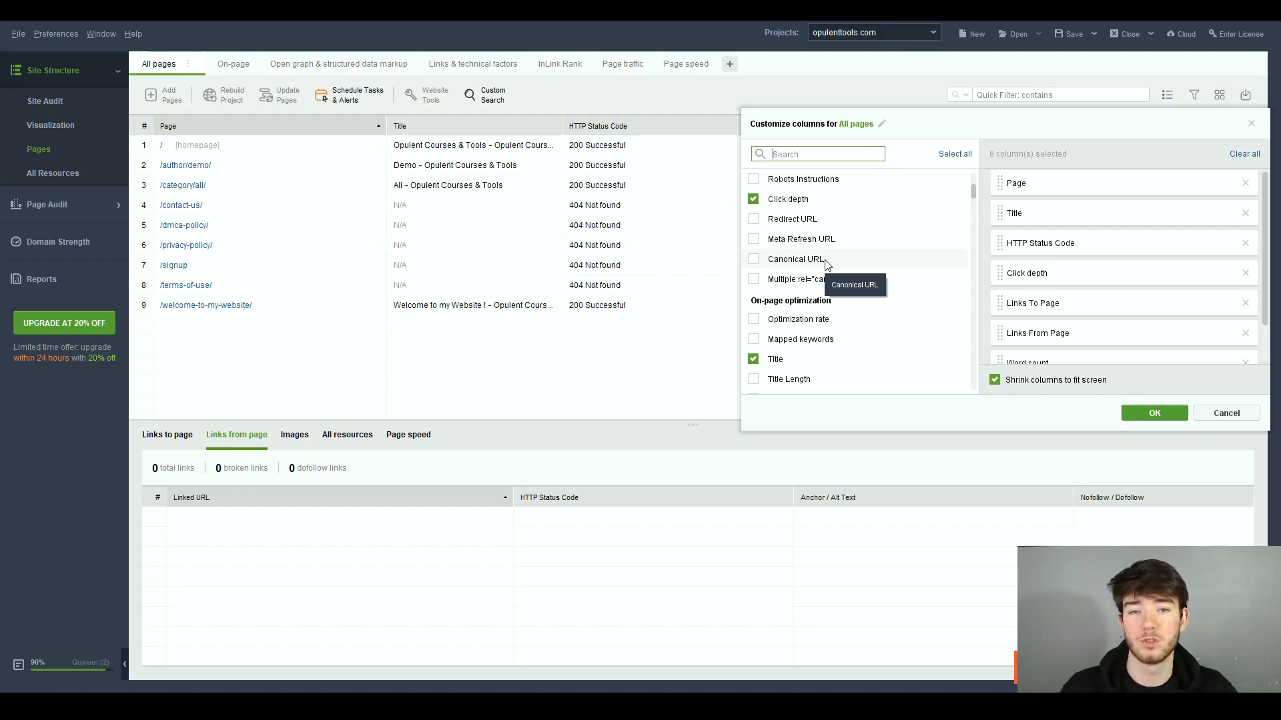
{"action": "scroll", "coordinate": [748, 209], "scroll_direction": "up", "scroll_amount": 3}
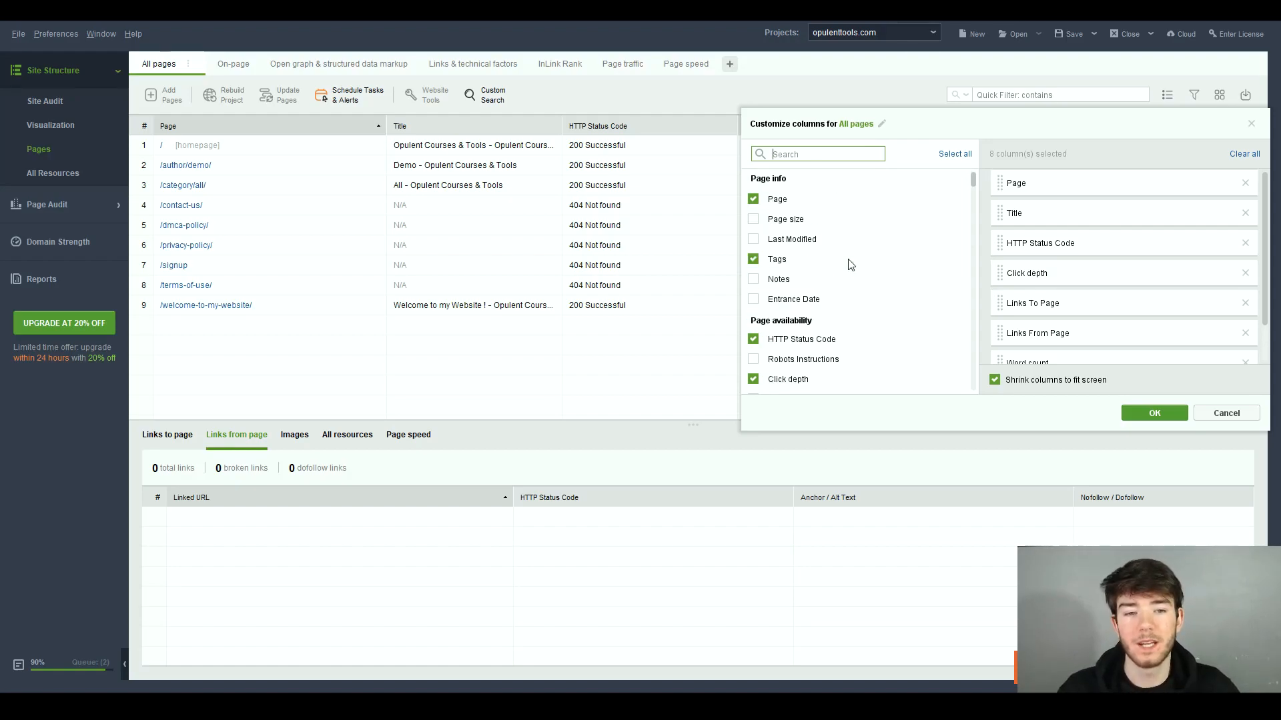
{"action": "scroll", "coordinate": [772, 218], "scroll_direction": "down", "scroll_amount": 1}
{"action": "scroll", "coordinate": [760, 237], "scroll_direction": "down", "scroll_amount": 4}
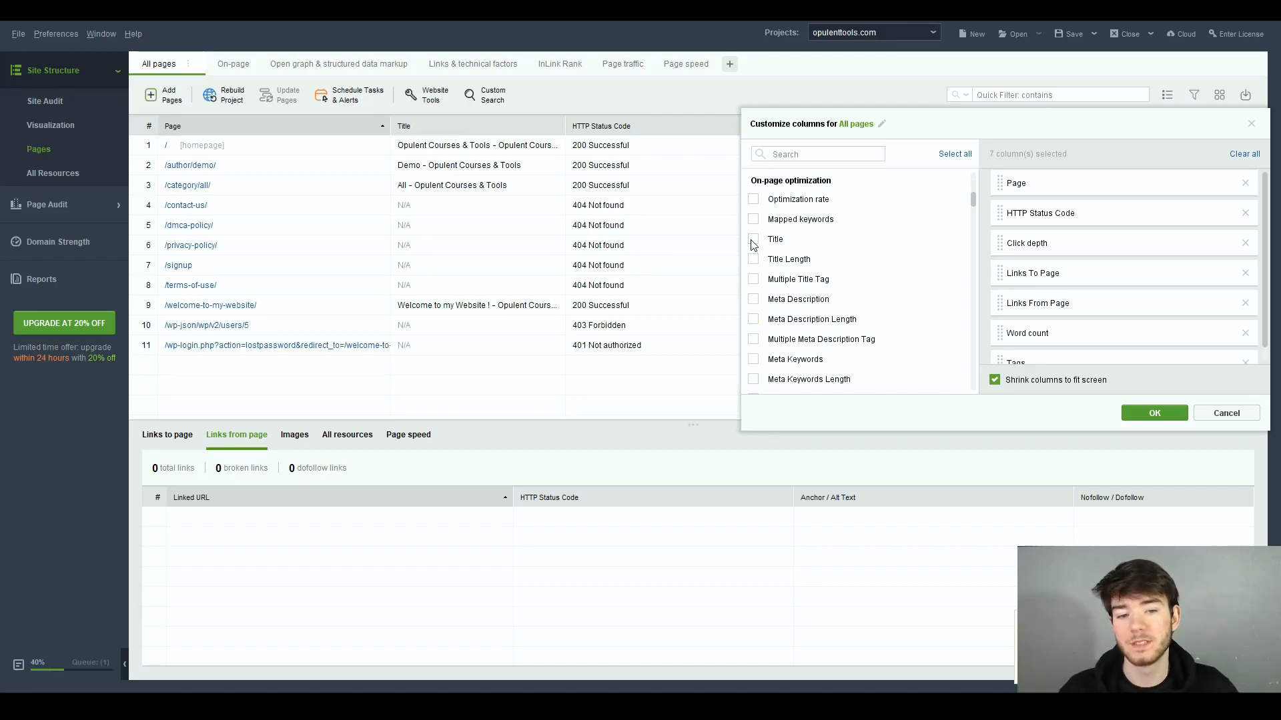
{"action": "left_click", "coordinate": [1140, 411]}
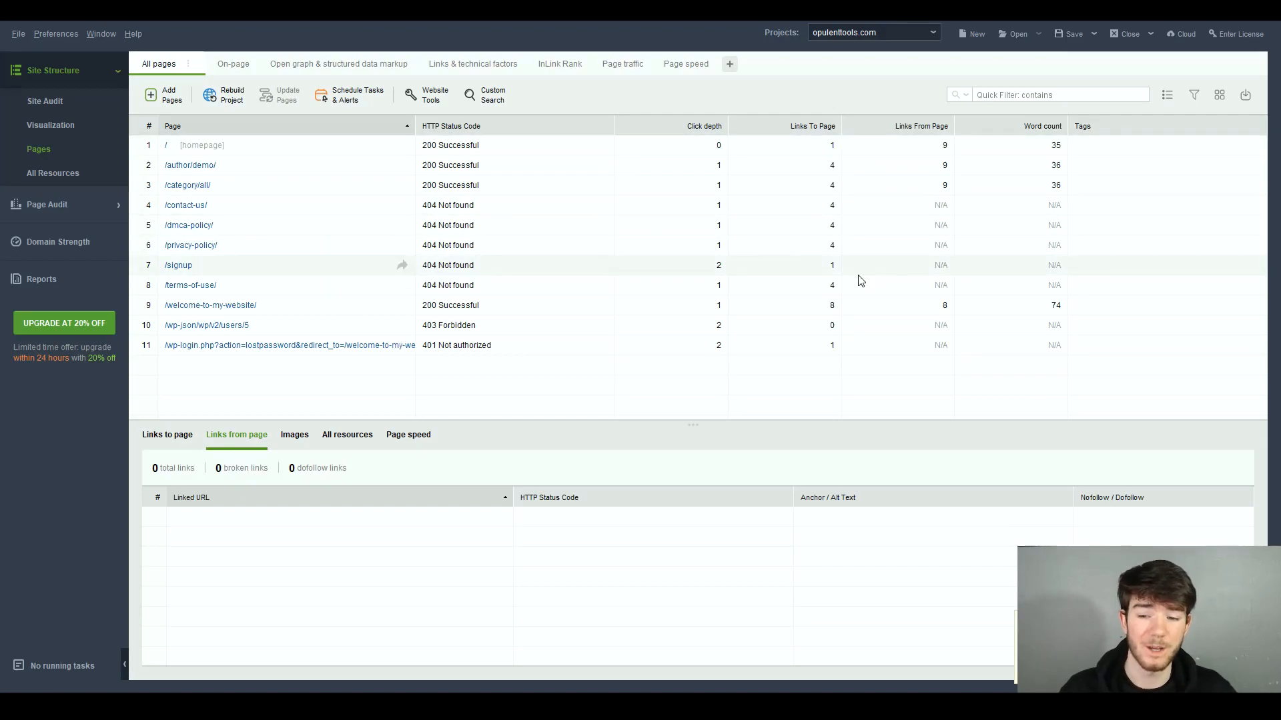
- Inspect the outgoing links of /author/demo/, and the links, images, resources and page speed of /welcome-to-my-website/
{"action": "left_click", "coordinate": [343, 168]}
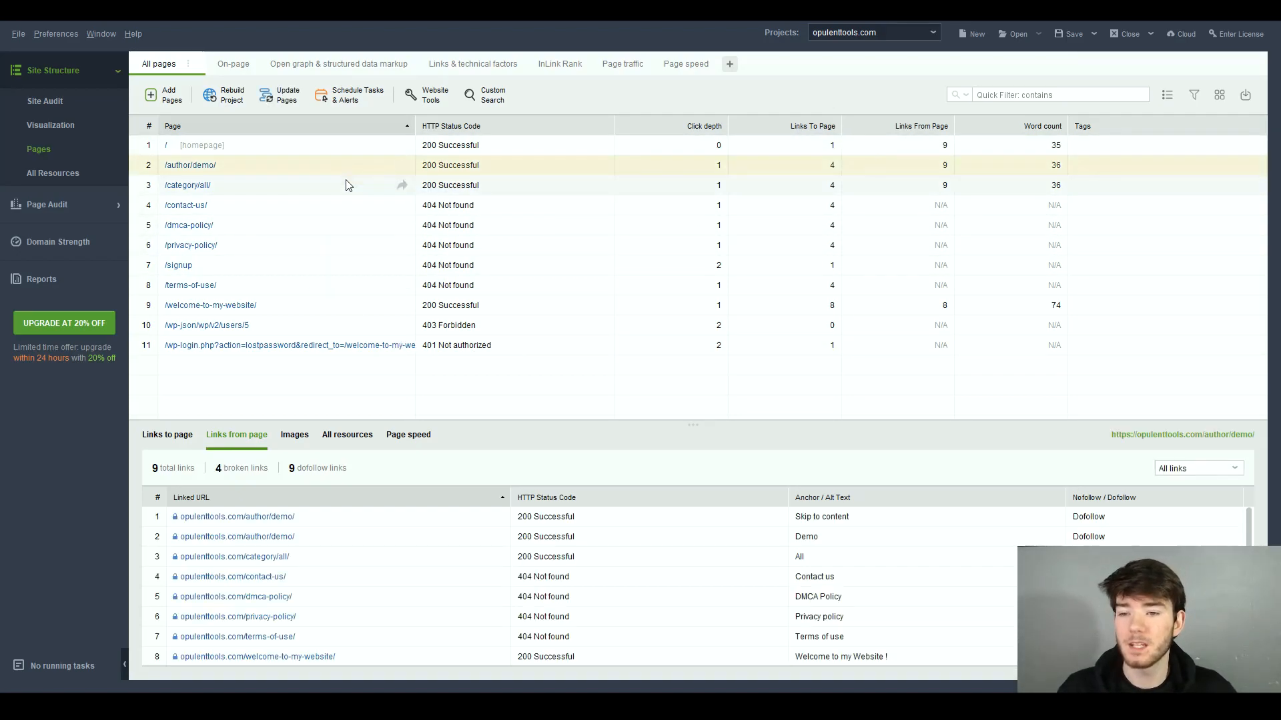
{"action": "left_click", "coordinate": [305, 308]}
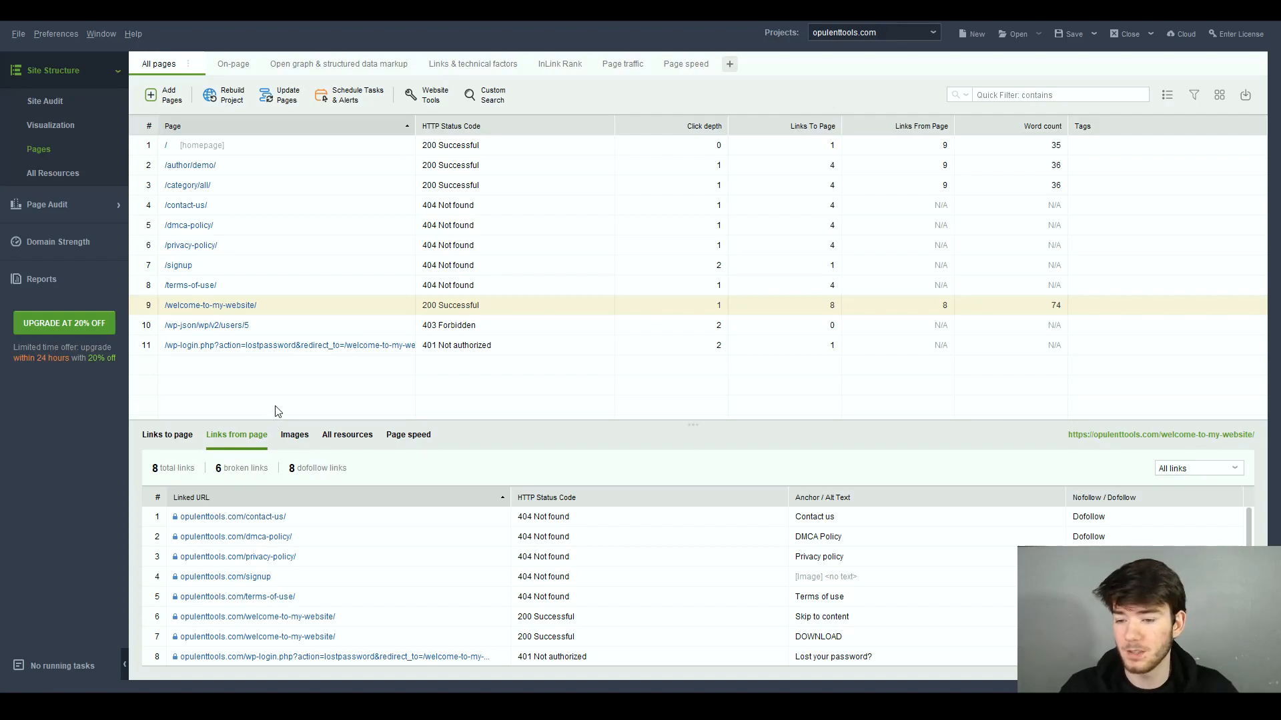
{"action": "left_click", "coordinate": [175, 439]}
{"action": "left_click", "coordinate": [253, 438]}
{"action": "left_click", "coordinate": [293, 437]}
{"action": "left_click", "coordinate": [347, 436]}
{"action": "left_click", "coordinate": [398, 443]}
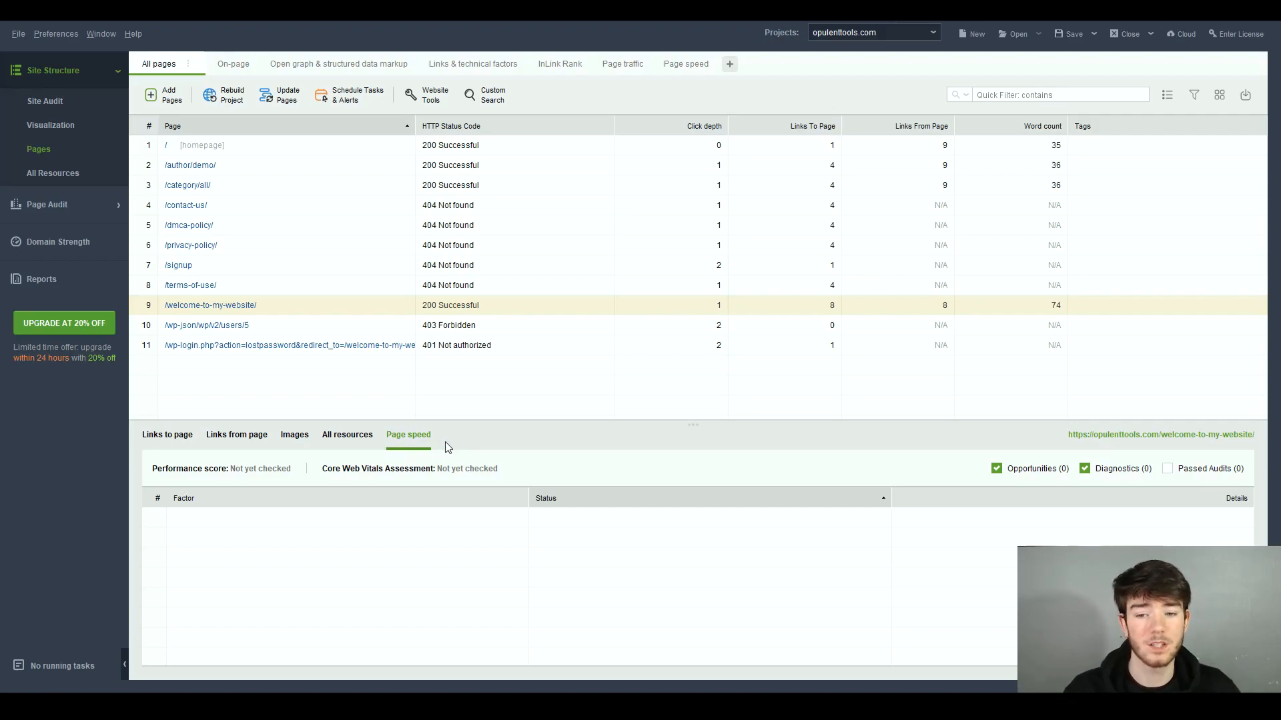
- Review all resources, the images and the links from the /welcome-to-my-website/ page again
{"action": "left_click", "coordinate": [367, 443]}
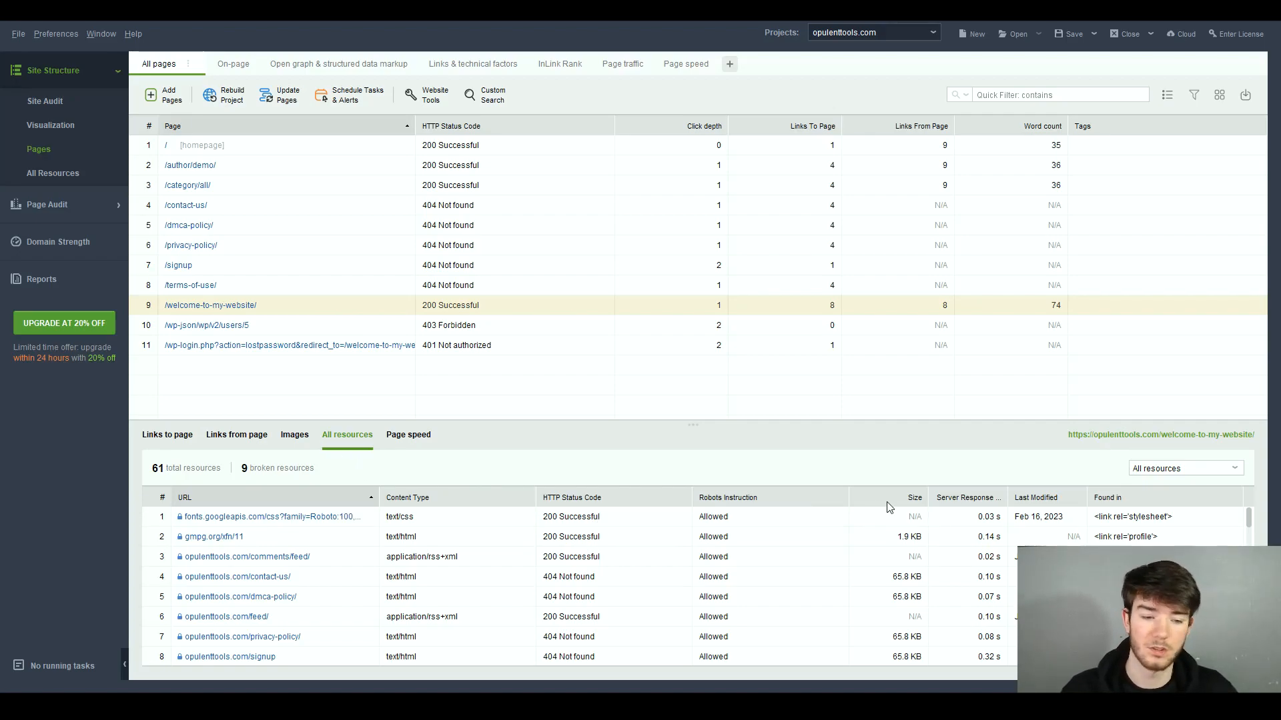
{"action": "left_click", "coordinate": [297, 440]}
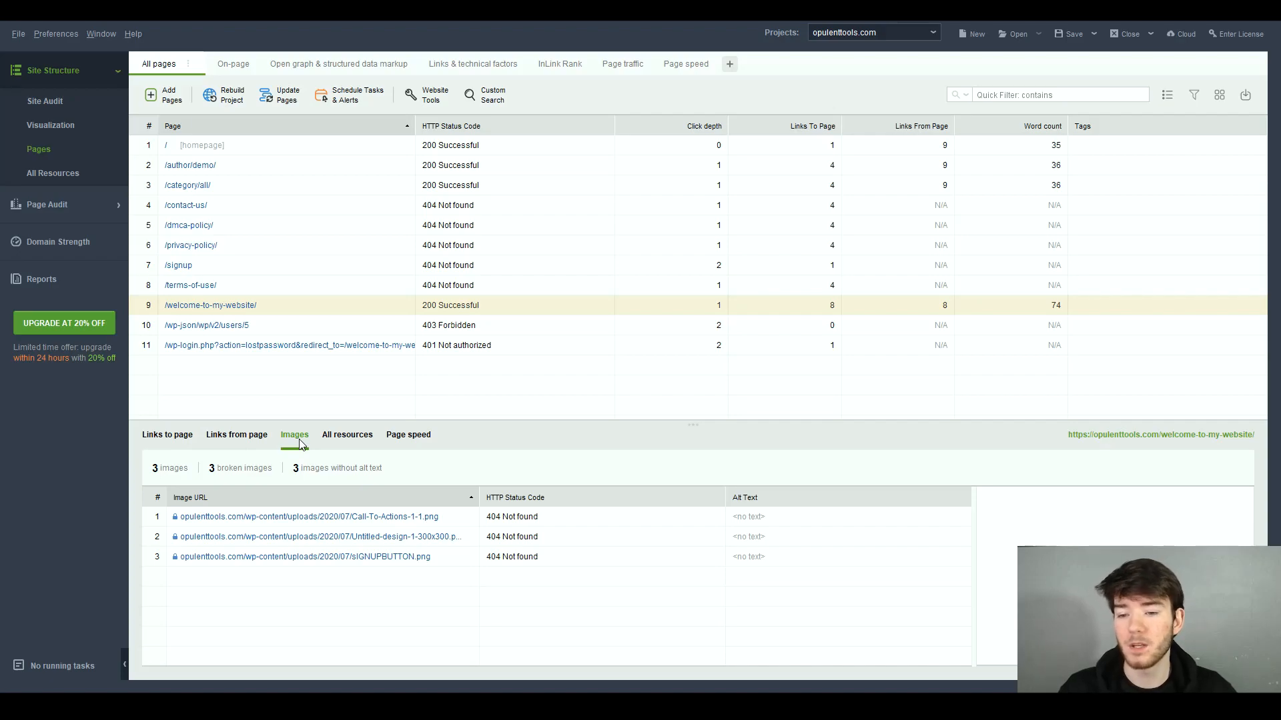
{"action": "left_click", "coordinate": [257, 438]}
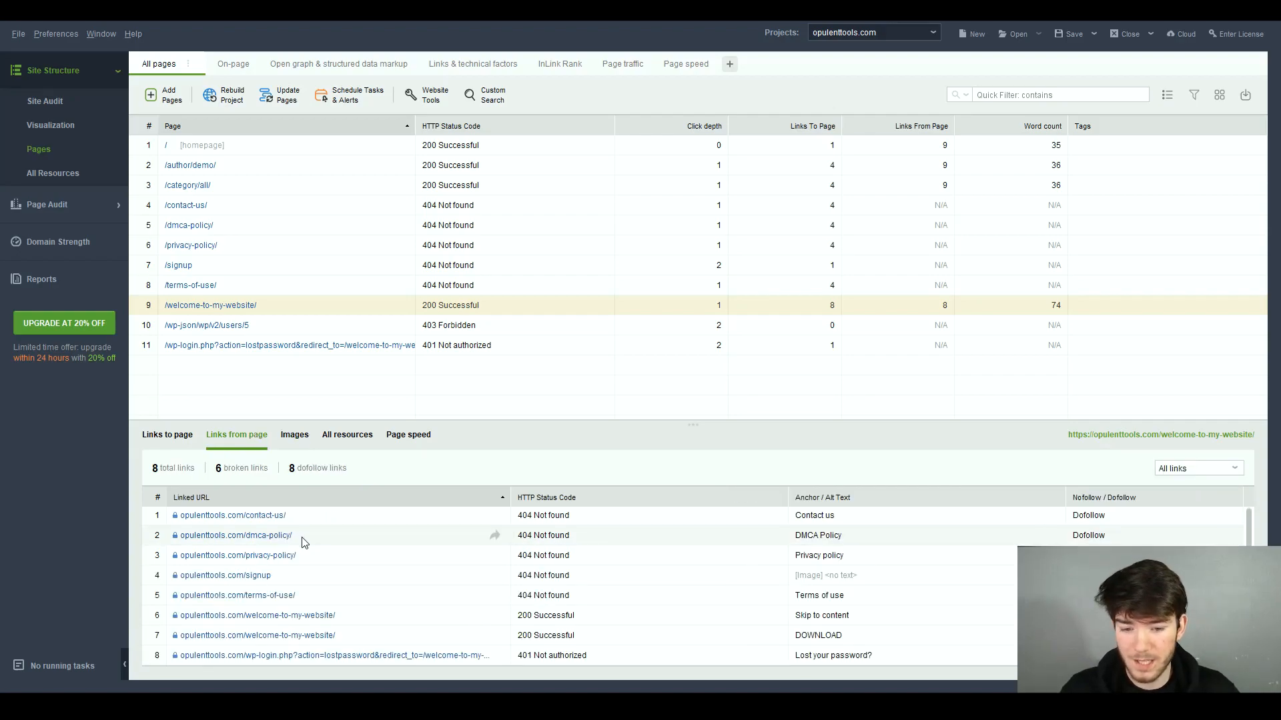